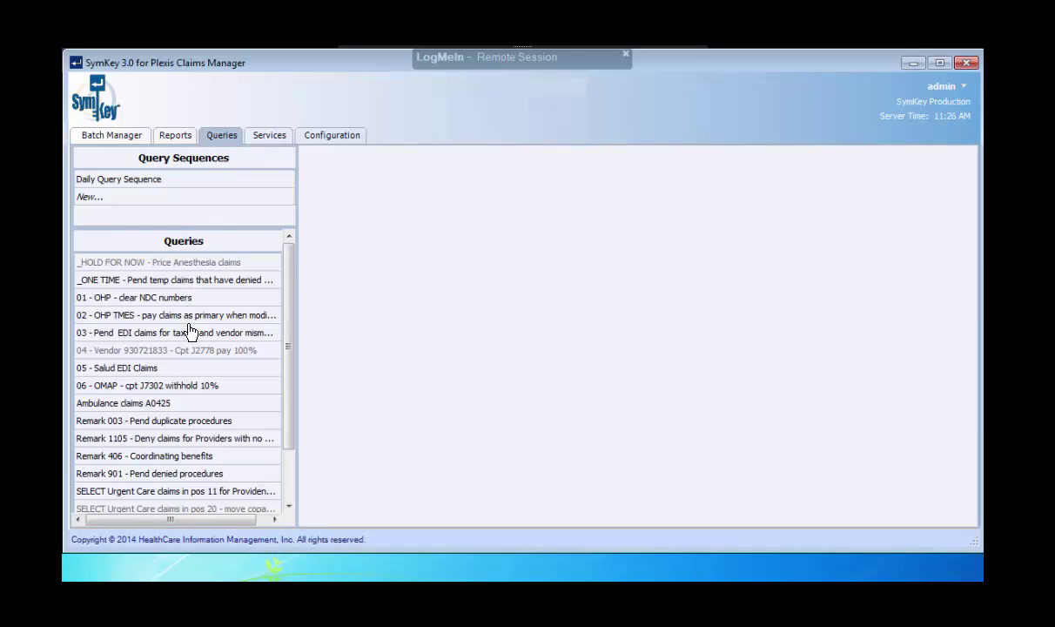
Step: Validate the statement of the query "01 - OHP - clear NDC numbers" in the Query Builder and leave without changing it
{"action": "scroll", "coordinate": [181, 318], "scroll_direction": "down", "scroll_amount": 1}
{"action": "left_click", "coordinate": [183, 277]}
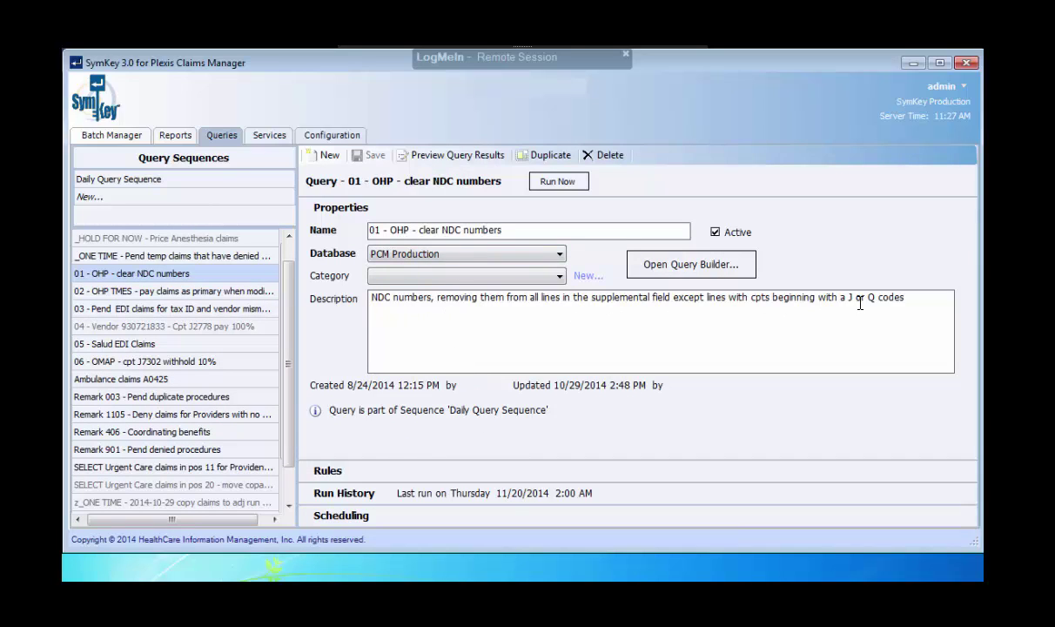
{"action": "left_click", "coordinate": [688, 262]}
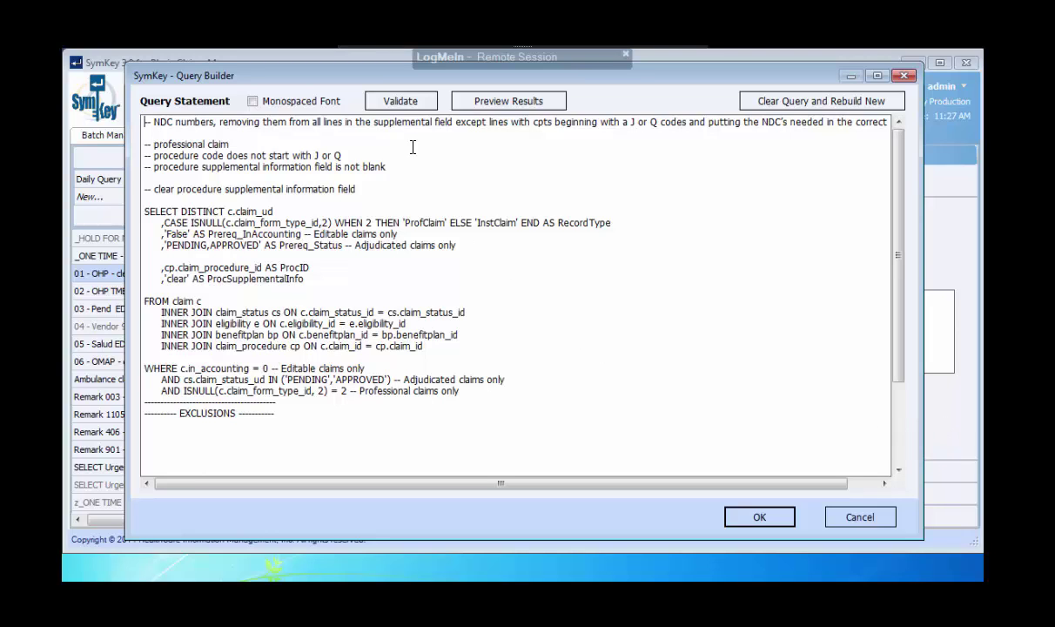
{"action": "left_click", "coordinate": [400, 106]}
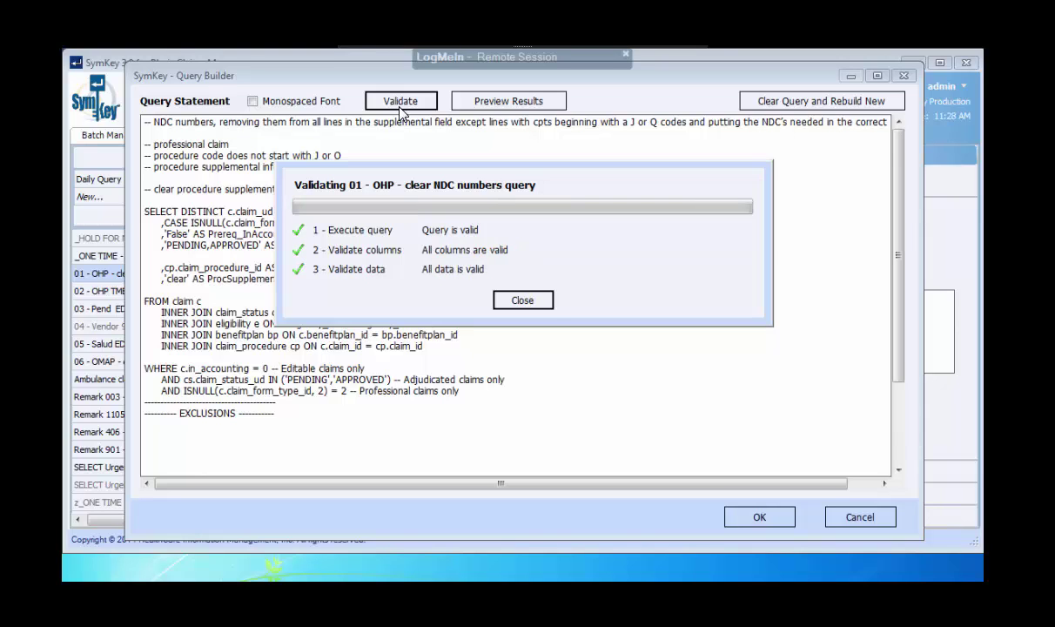
{"action": "left_click", "coordinate": [521, 299]}
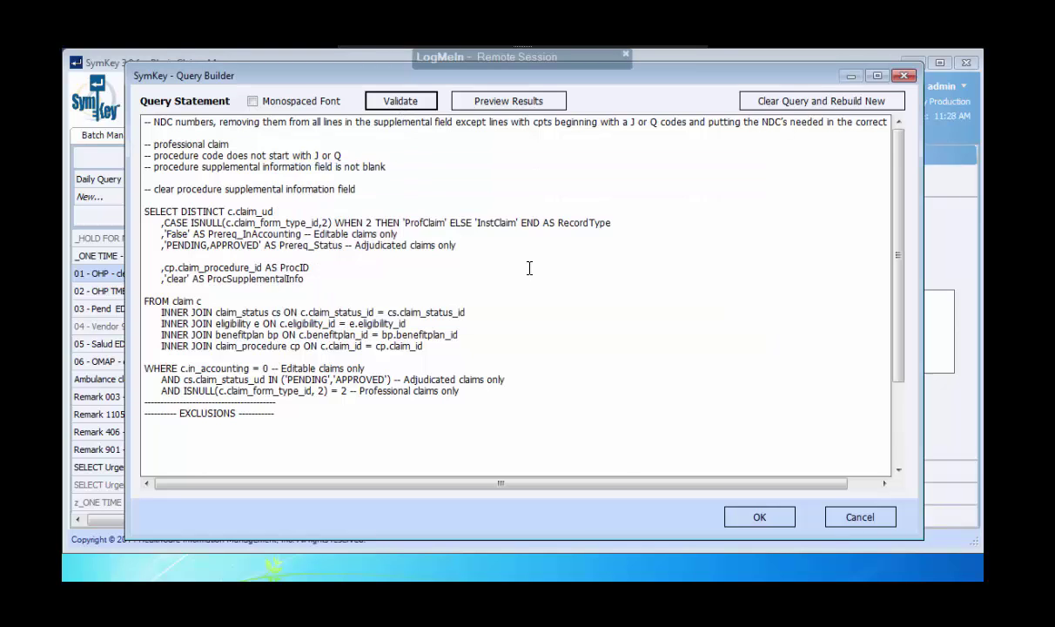
{"action": "left_click", "coordinate": [857, 517]}
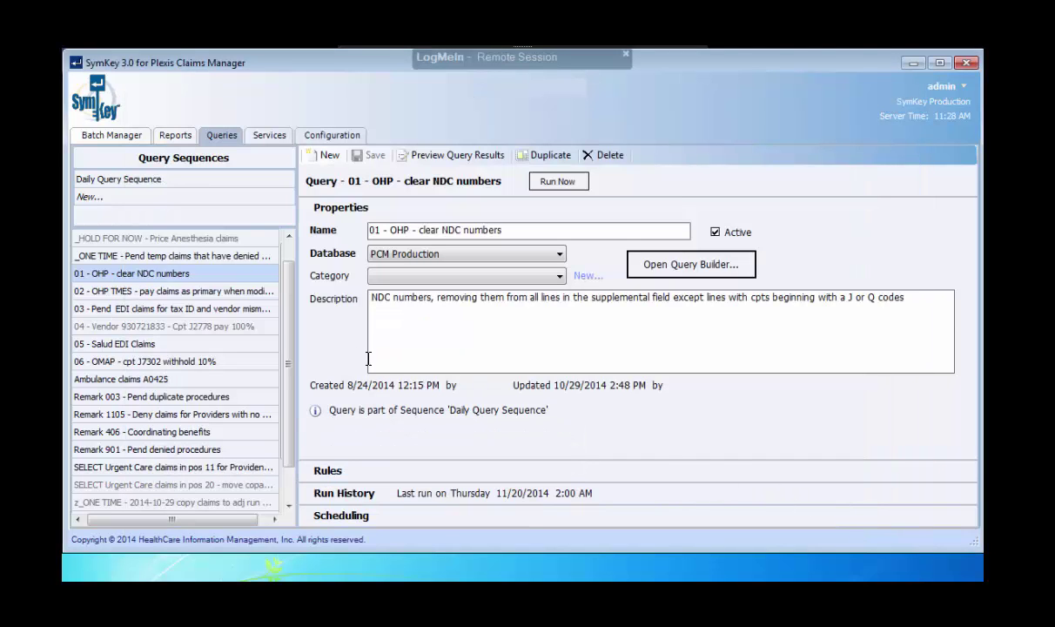
Step: Review the 1158 and PEND REVIEW values in the "03 - Pend EDI claims for tax ID and vendor mismatch" query statement and validate it
{"action": "left_click", "coordinate": [185, 312]}
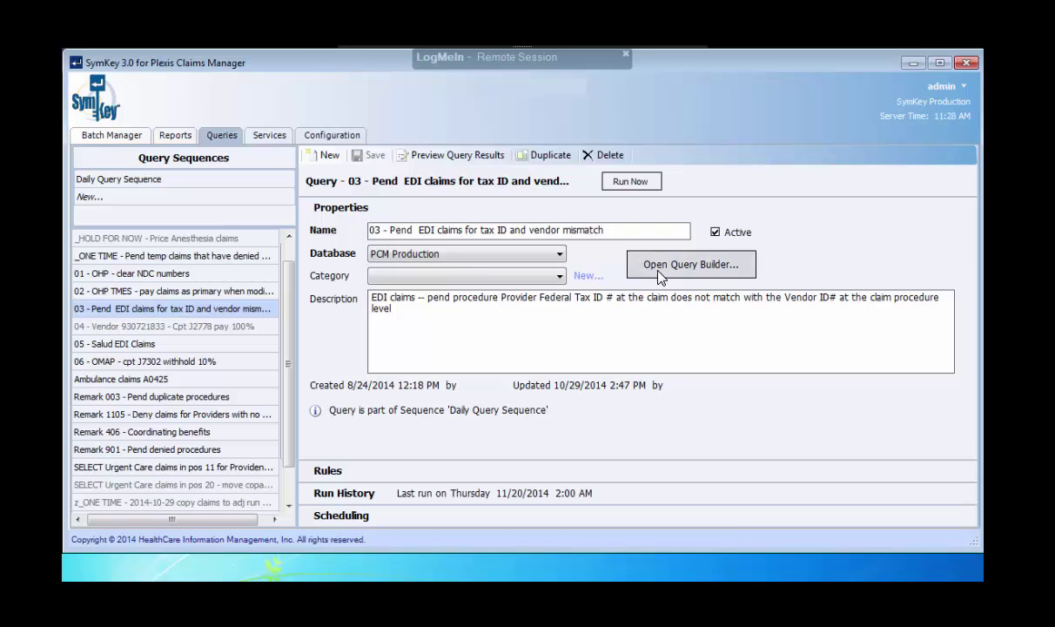
{"action": "left_click", "coordinate": [666, 266]}
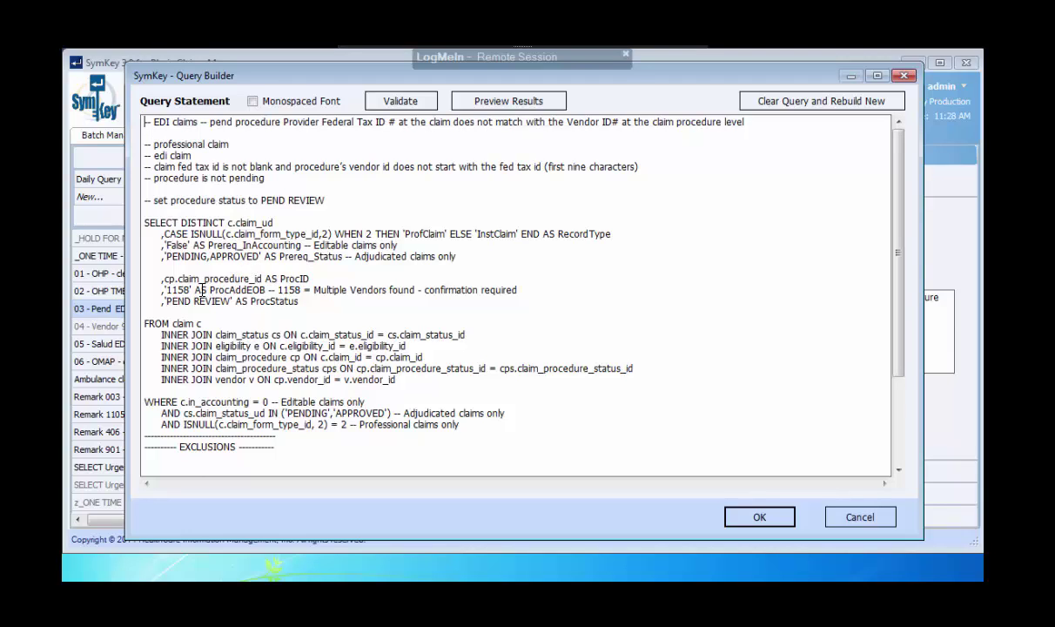
{"action": "left_click_drag", "start_coordinate": [189, 289], "coordinate": [164, 288]}
{"action": "left_click_drag", "start_coordinate": [231, 301], "coordinate": [170, 302]}
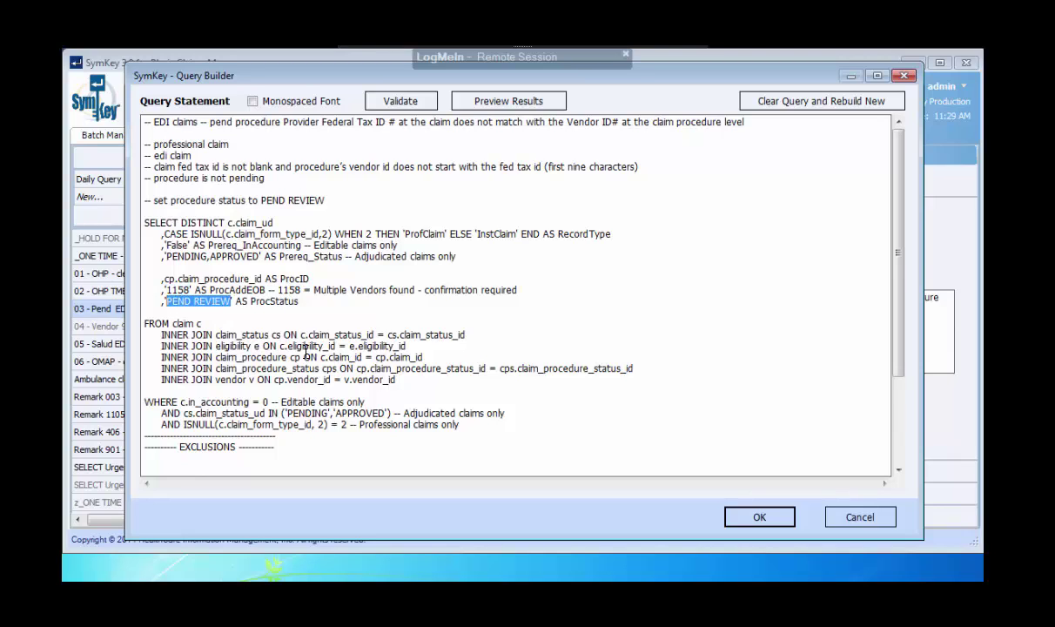
{"action": "left_click", "coordinate": [303, 345]}
{"action": "left_click", "coordinate": [403, 102]}
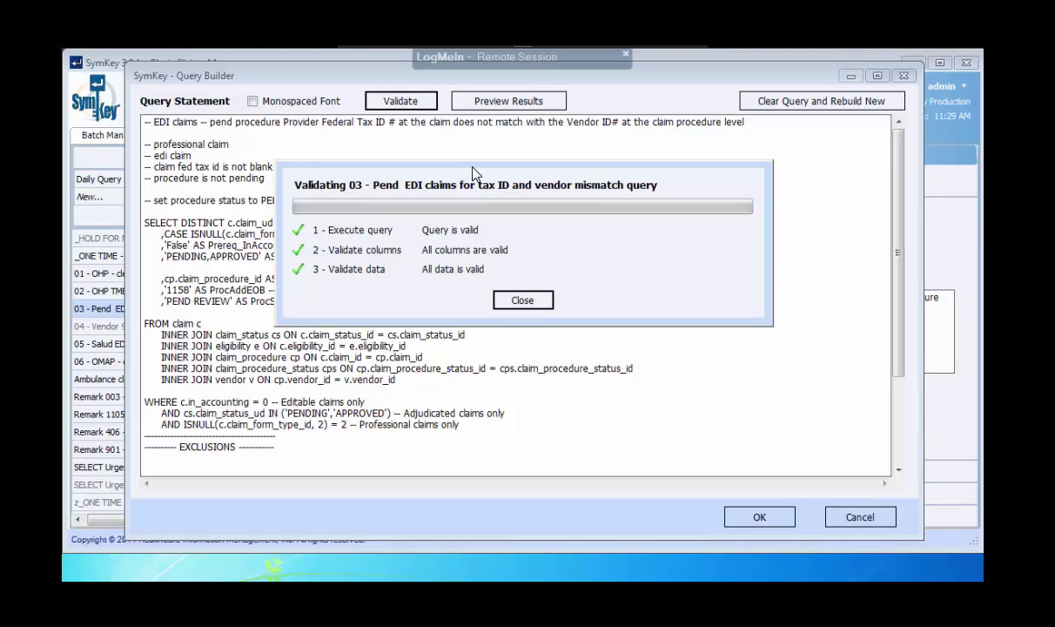
{"action": "left_click", "coordinate": [523, 301]}
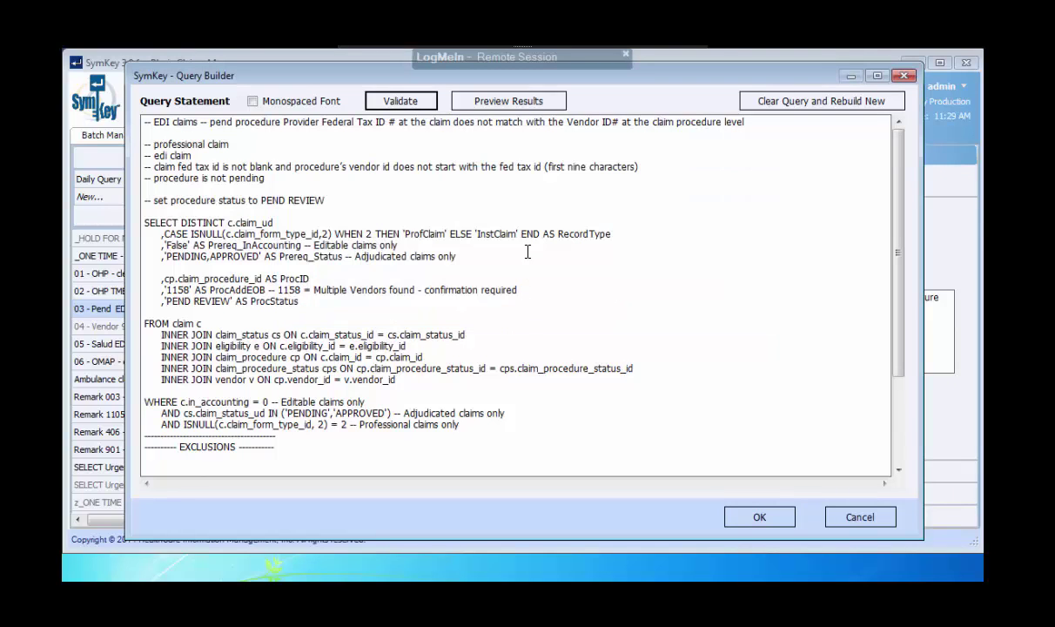
Step: Preview the tax ID and vendor mismatch query's results with all columns in view, and close the Query Builder
{"action": "left_click", "coordinate": [487, 101]}
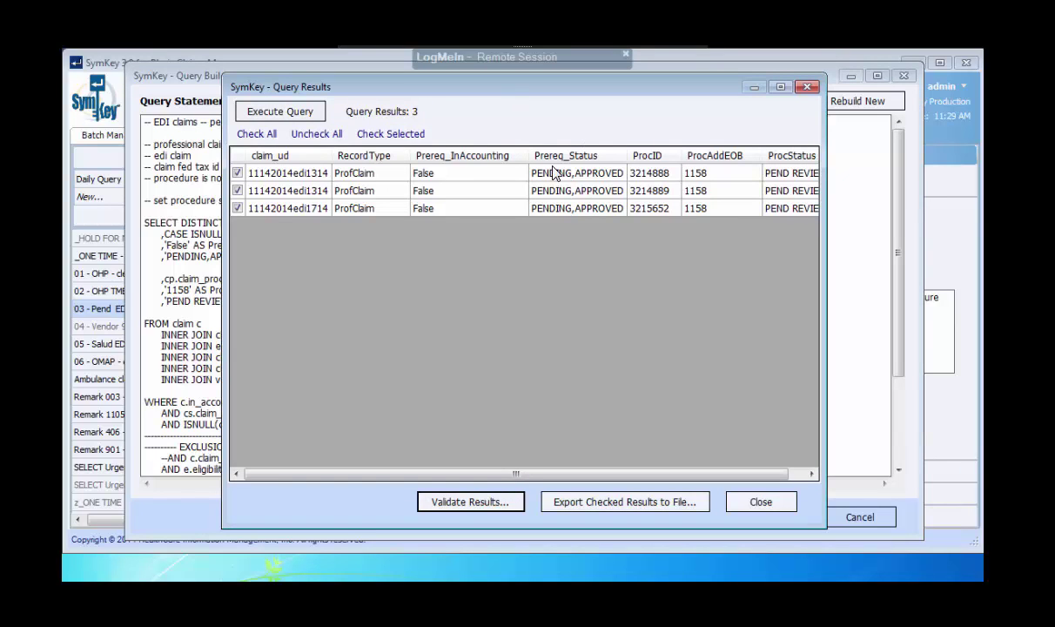
{"action": "left_click_drag", "start_coordinate": [826, 427], "coordinate": [900, 435]}
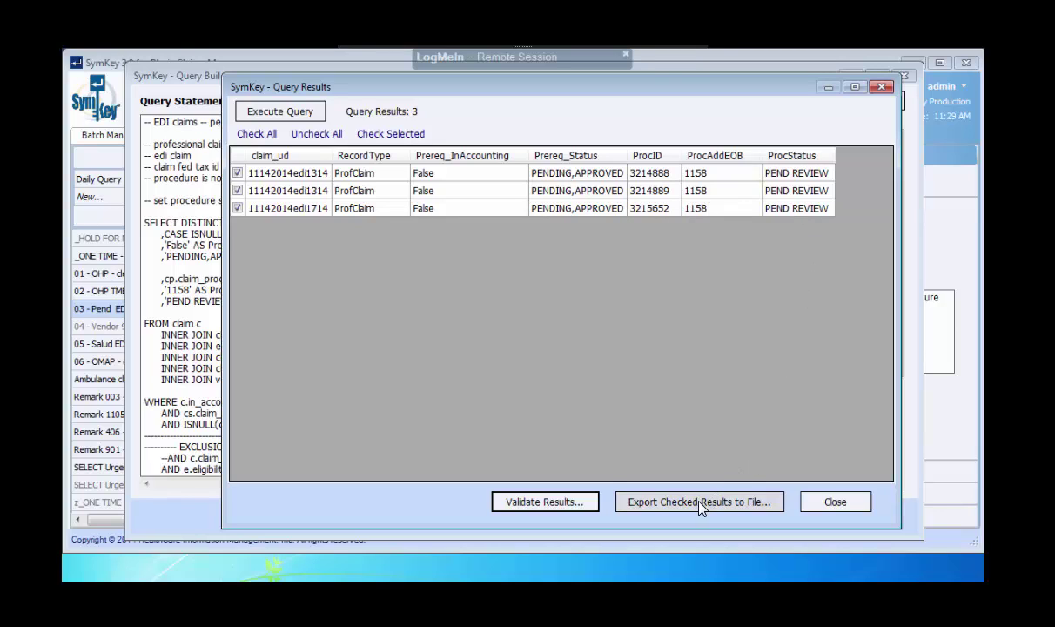
{"action": "left_click", "coordinate": [831, 505]}
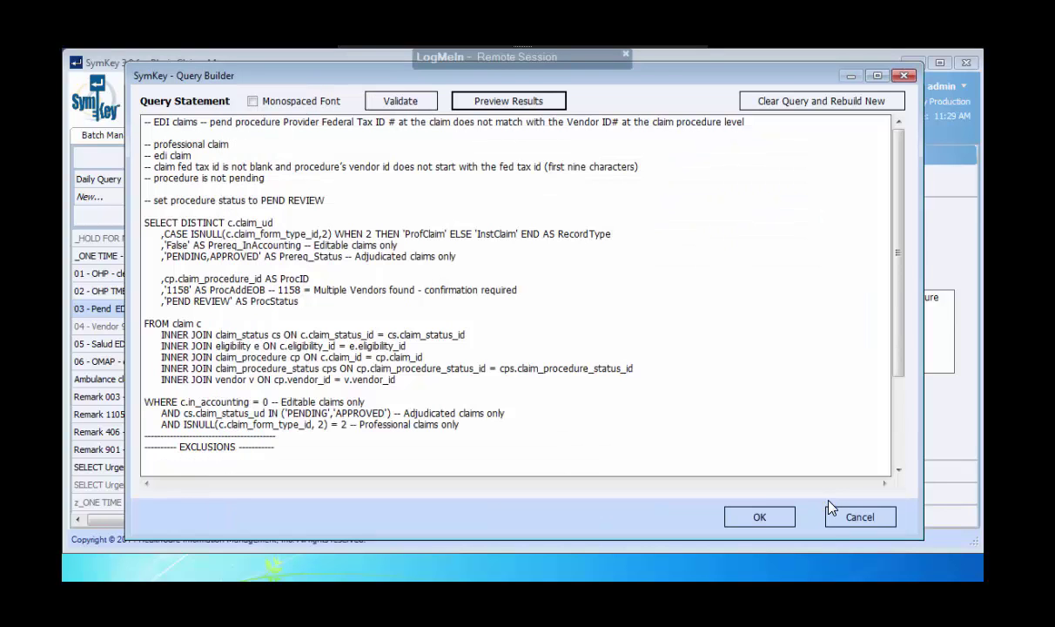
{"action": "left_click", "coordinate": [761, 520]}
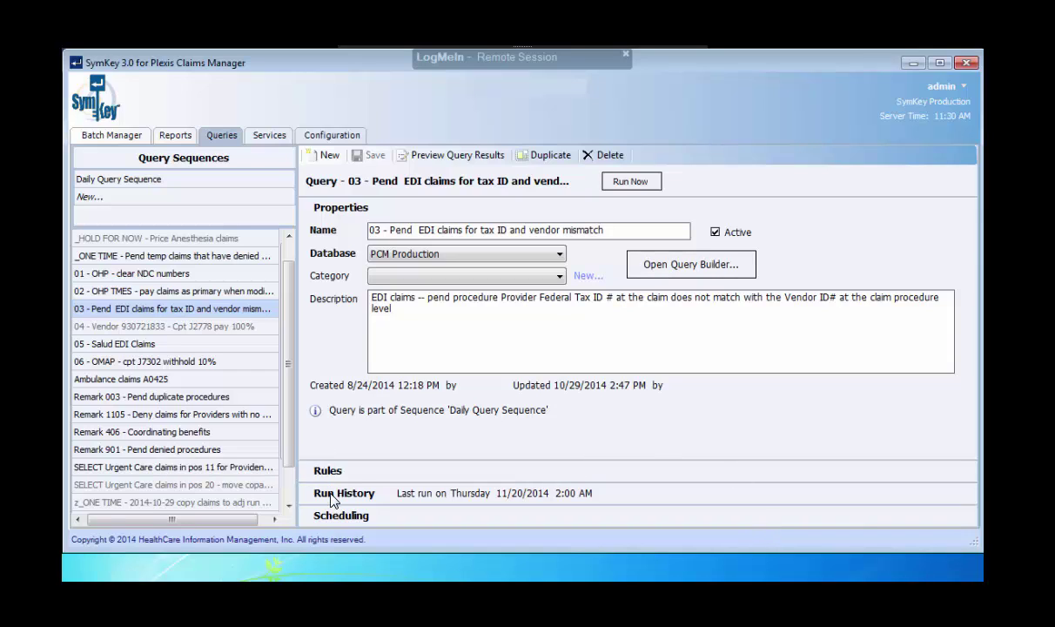
Step: Schedule the tax ID and vendor mismatch query weekly, Monday through Friday, at 2:00 AM, even though it belongs to a sequence
{"action": "left_click", "coordinate": [337, 520]}
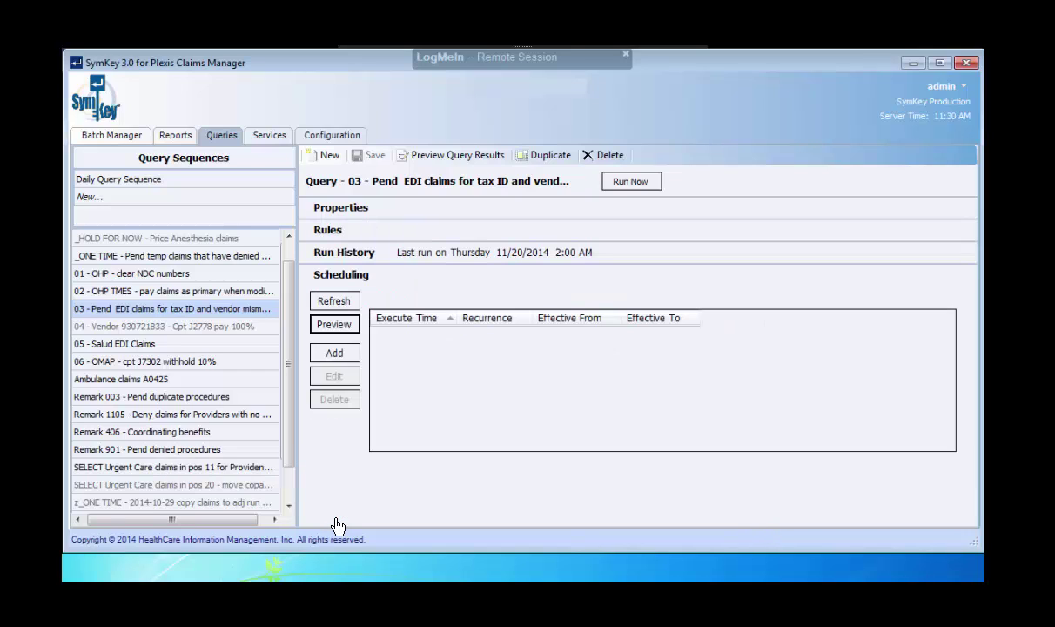
{"action": "left_click", "coordinate": [332, 352]}
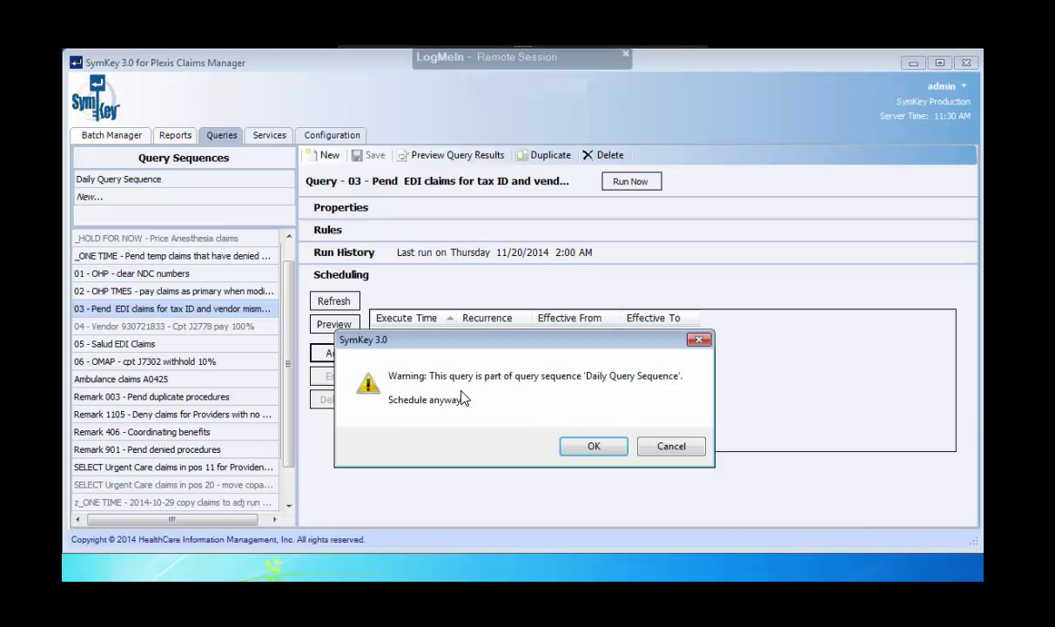
{"action": "left_click", "coordinate": [599, 445]}
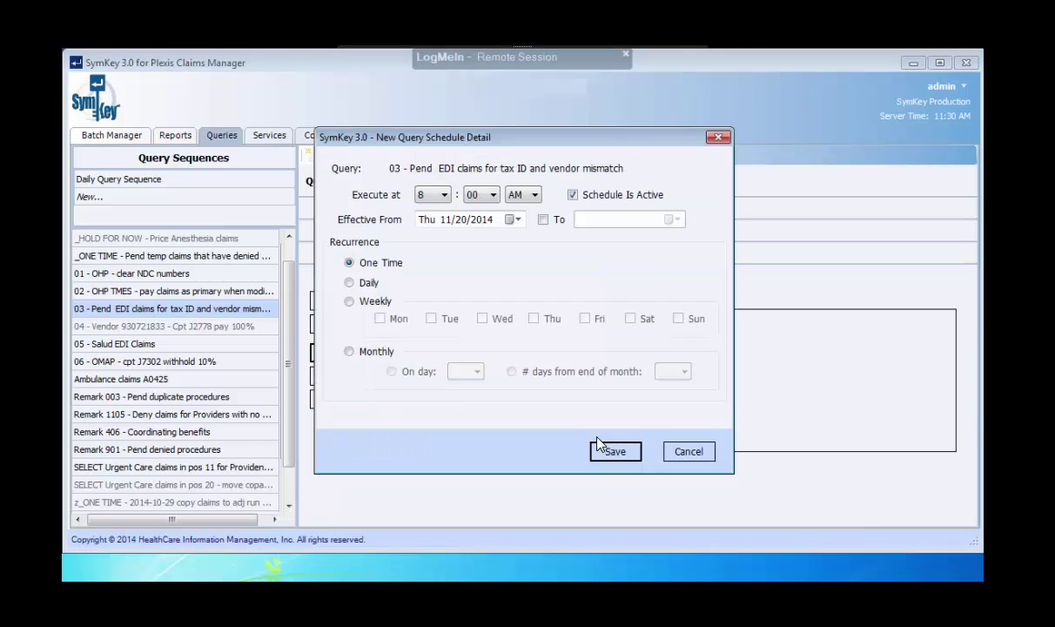
{"action": "left_click", "coordinate": [444, 195]}
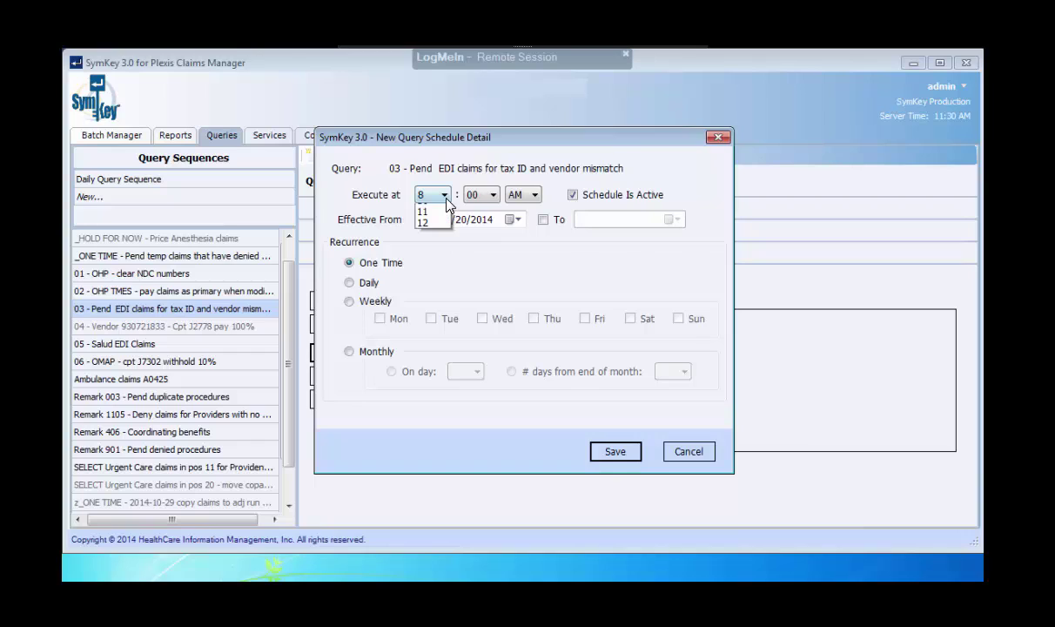
{"action": "left_click", "coordinate": [433, 222]}
{"action": "left_click", "coordinate": [370, 300]}
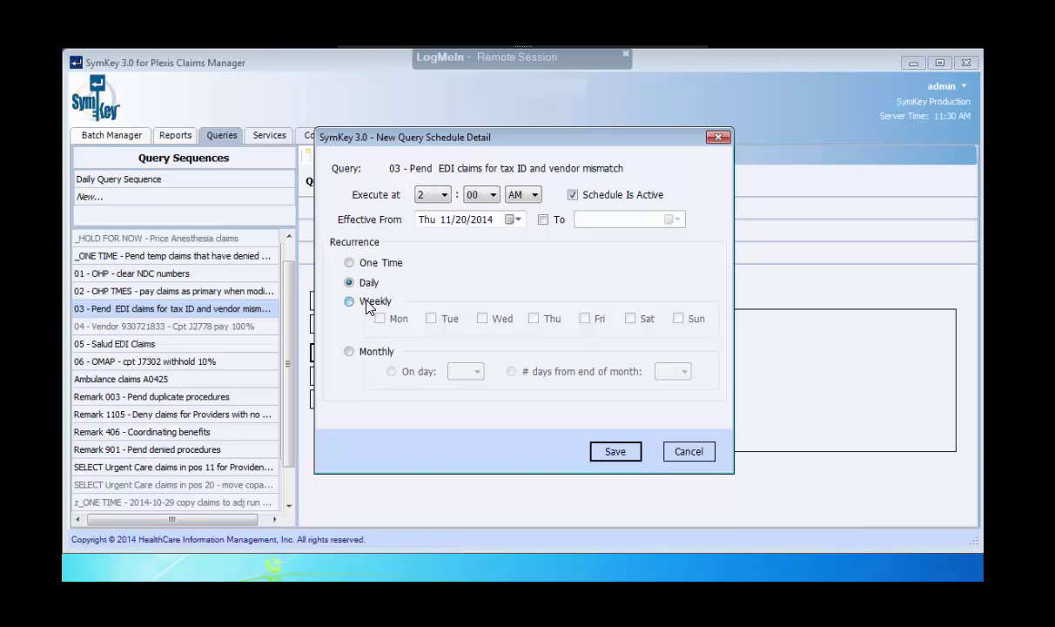
{"action": "left_click", "coordinate": [380, 319]}
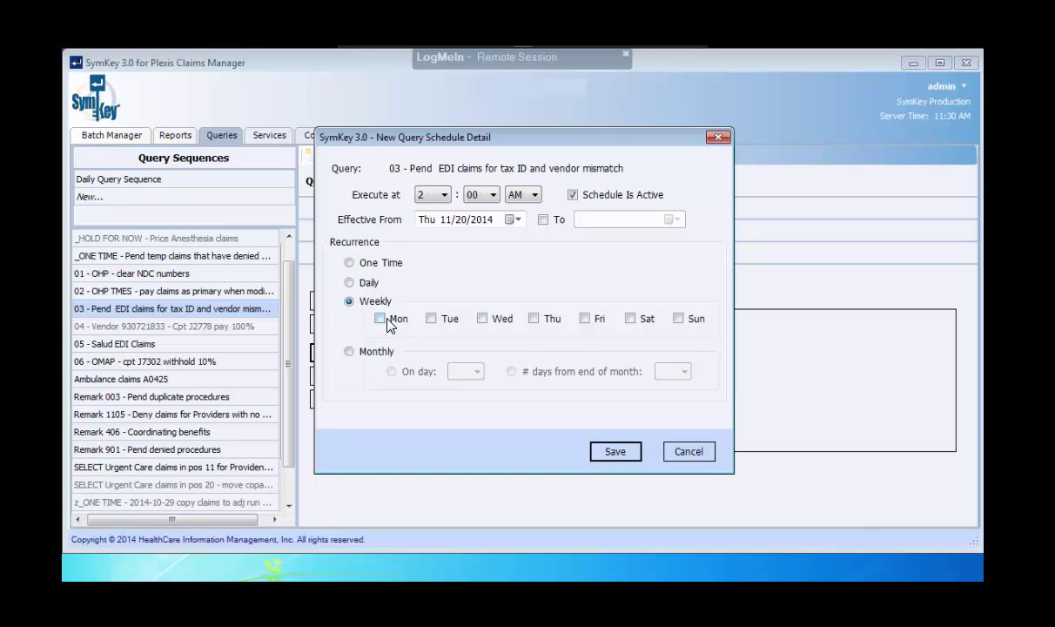
{"action": "left_click", "coordinate": [430, 318]}
{"action": "left_click", "coordinate": [482, 319]}
{"action": "left_click", "coordinate": [533, 319]}
{"action": "left_click", "coordinate": [584, 319]}
{"action": "left_click", "coordinate": [612, 452]}
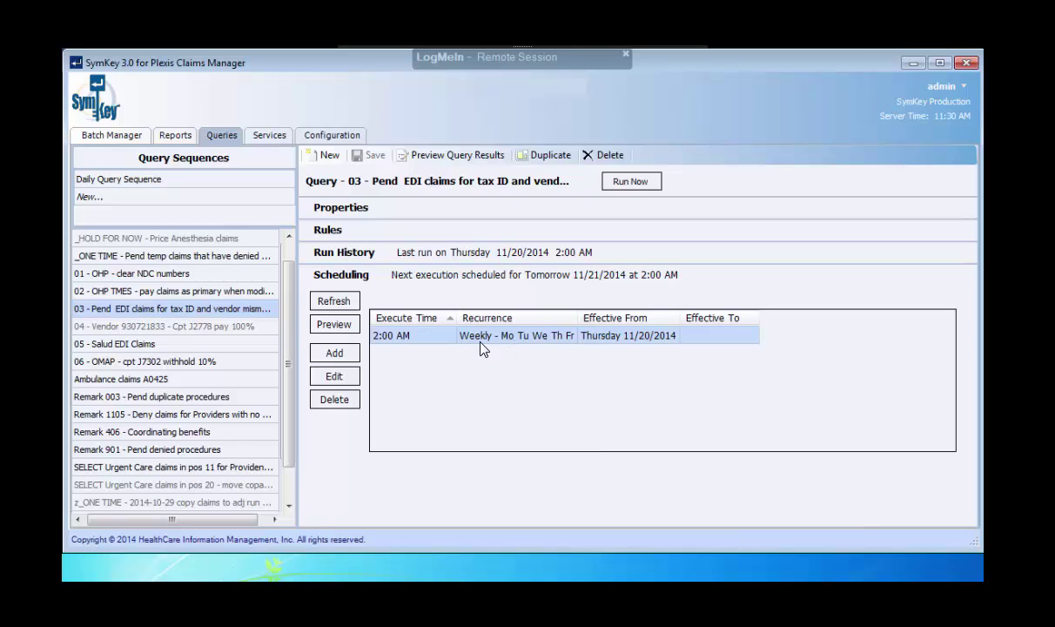
Step: Delete the weekly schedule from the tax ID and vendor mismatch query
{"action": "left_click", "coordinate": [346, 401]}
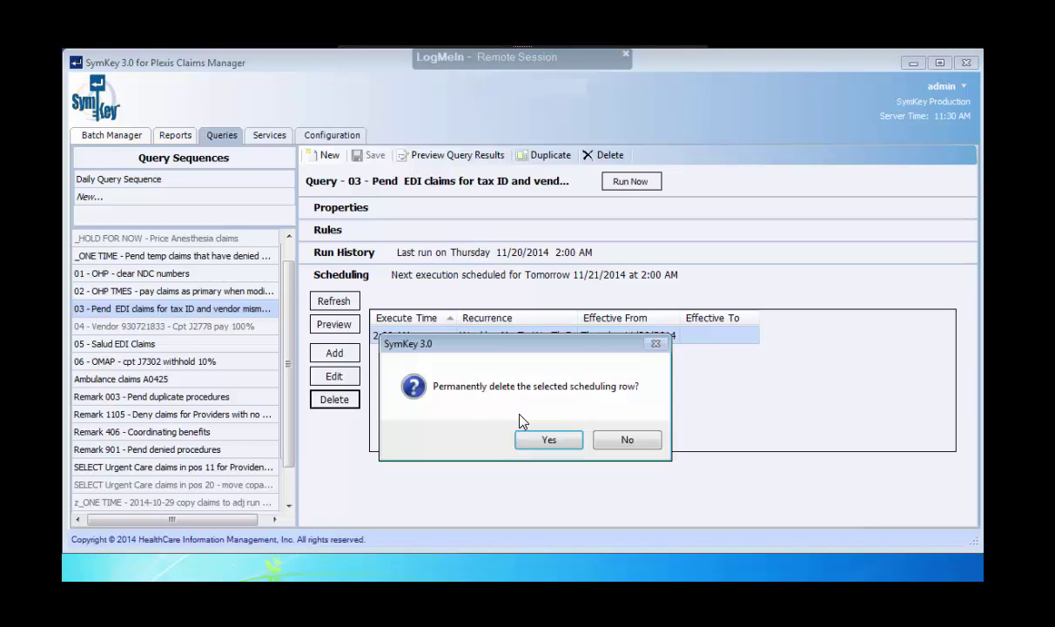
{"action": "left_click", "coordinate": [546, 442]}
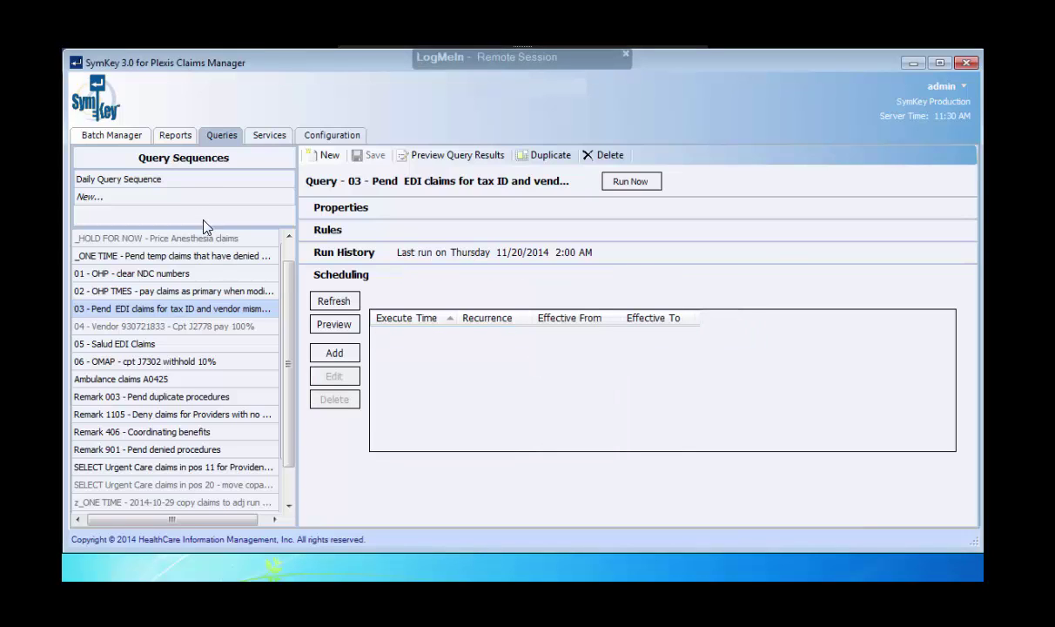
Step: Add the "Remark 1105 - Deny claims for Providers" query as a step of the Daily Query Sequence
{"action": "left_click", "coordinate": [151, 186]}
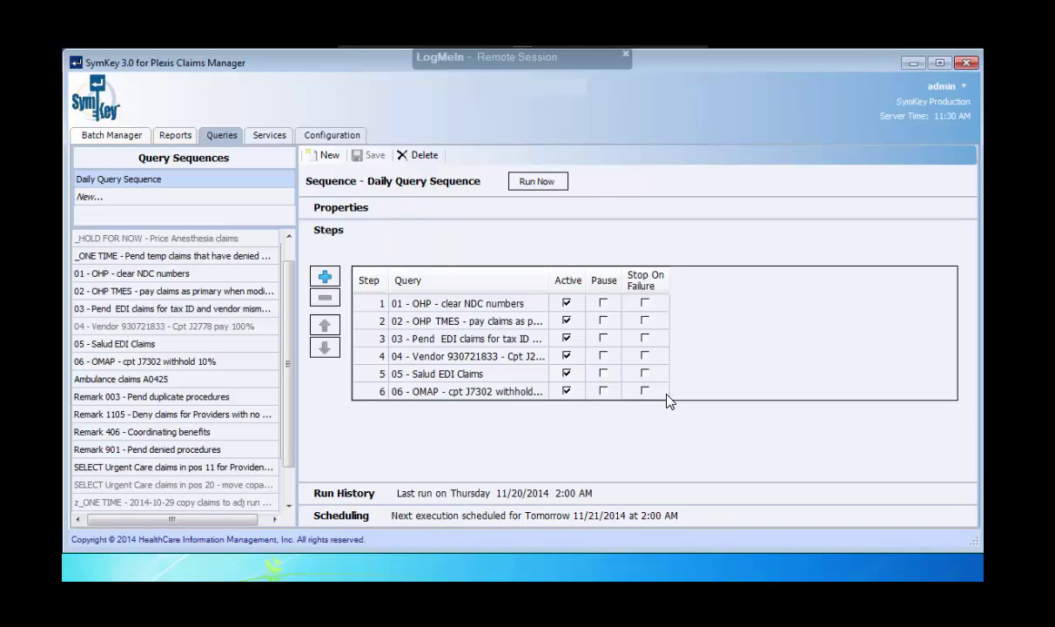
{"action": "left_click", "coordinate": [321, 282]}
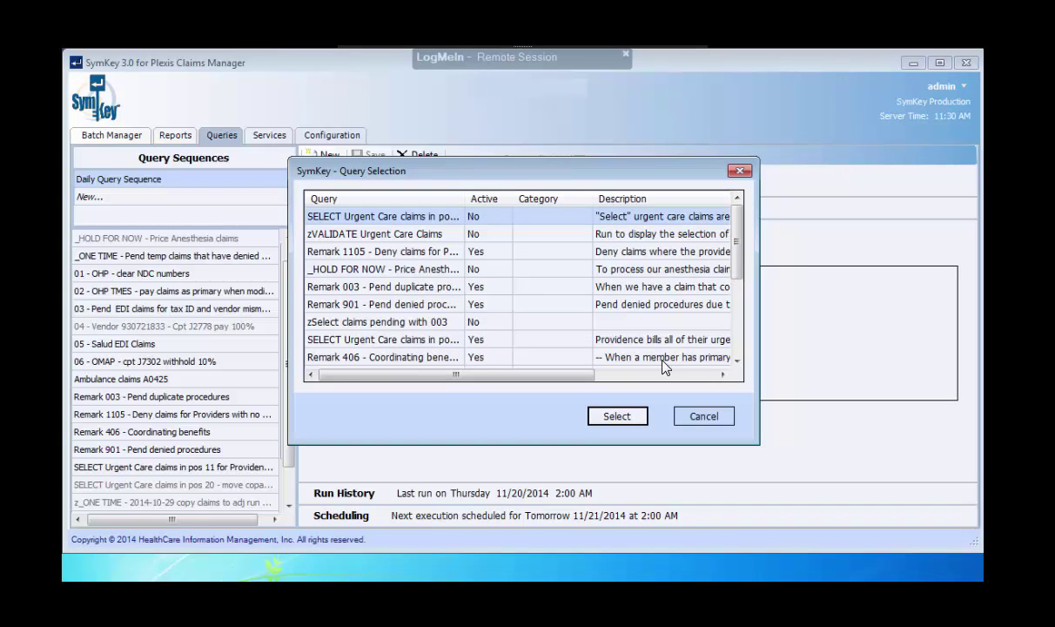
{"action": "left_click", "coordinate": [387, 253]}
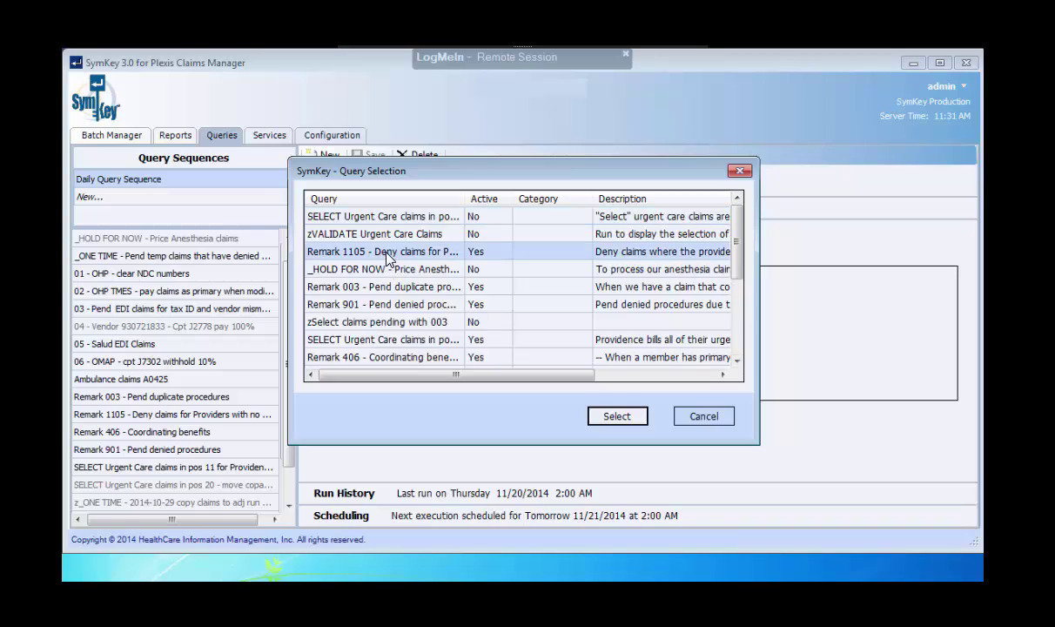
{"action": "left_click", "coordinate": [613, 415]}
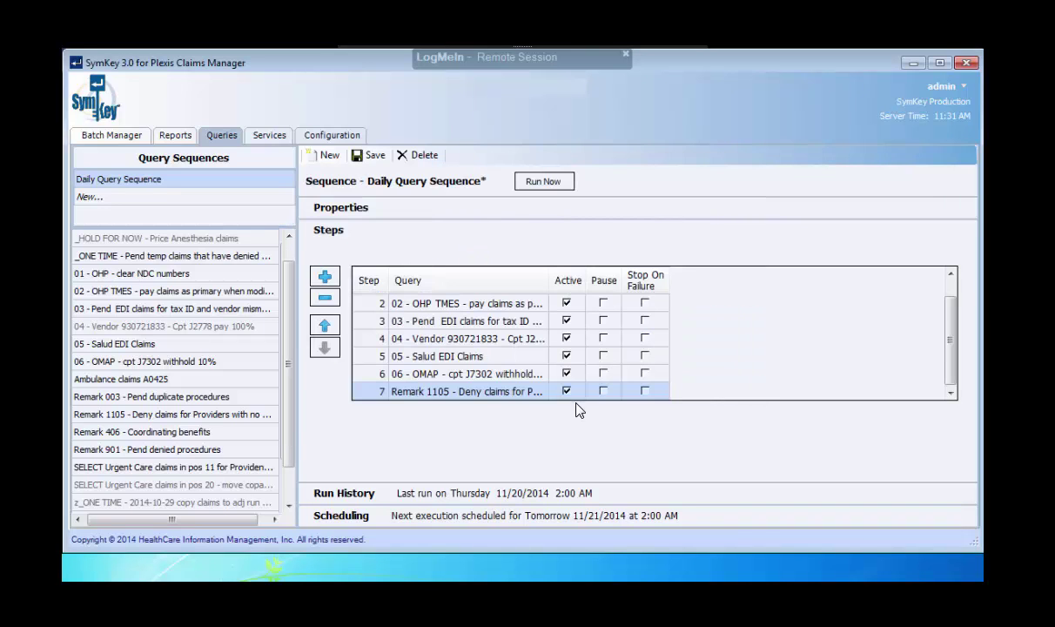
Step: Move the Remark 1105 step up in the sequence order and back down to the last place
{"action": "left_click", "coordinate": [324, 326]}
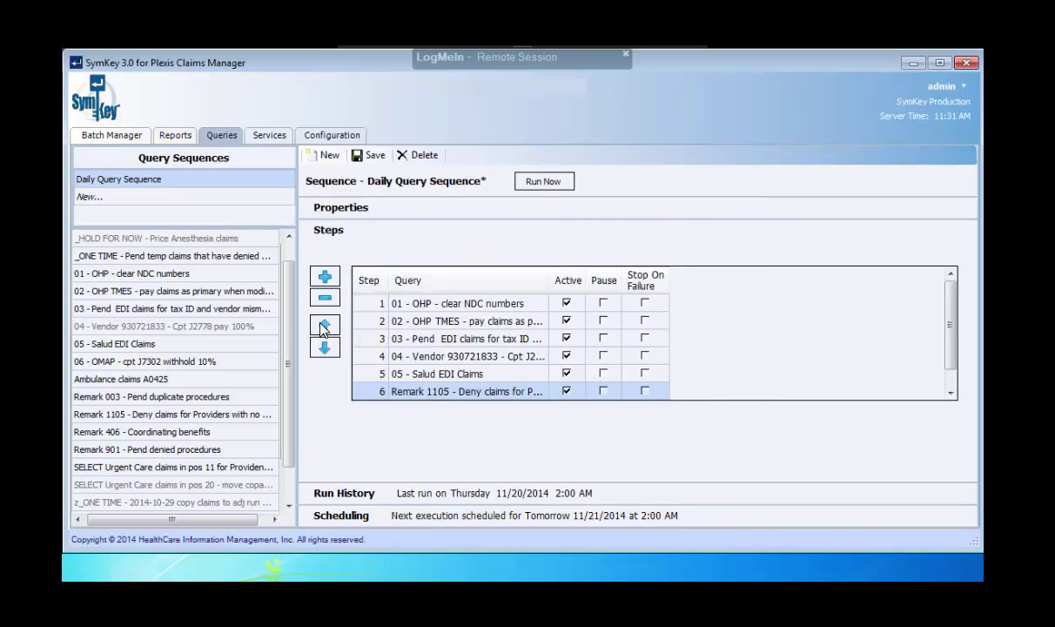
{"action": "left_click", "coordinate": [323, 326]}
{"action": "left_click", "coordinate": [326, 348]}
{"action": "left_click", "coordinate": [326, 348]}
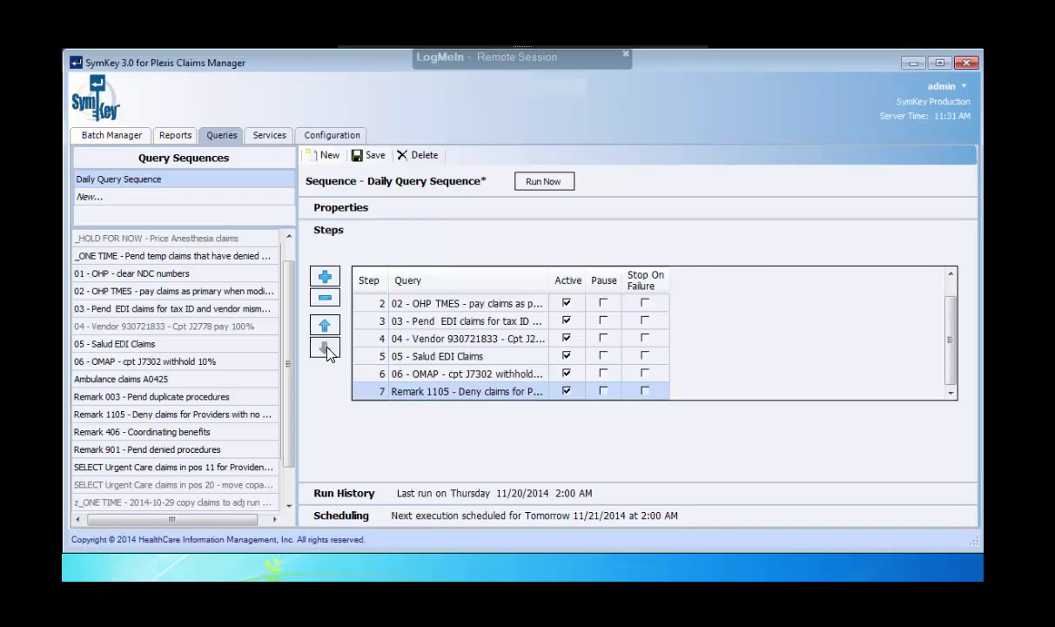
Step: Remove the Remark 1105 step from the Daily Query Sequence and save the sequence
{"action": "left_click", "coordinate": [324, 300]}
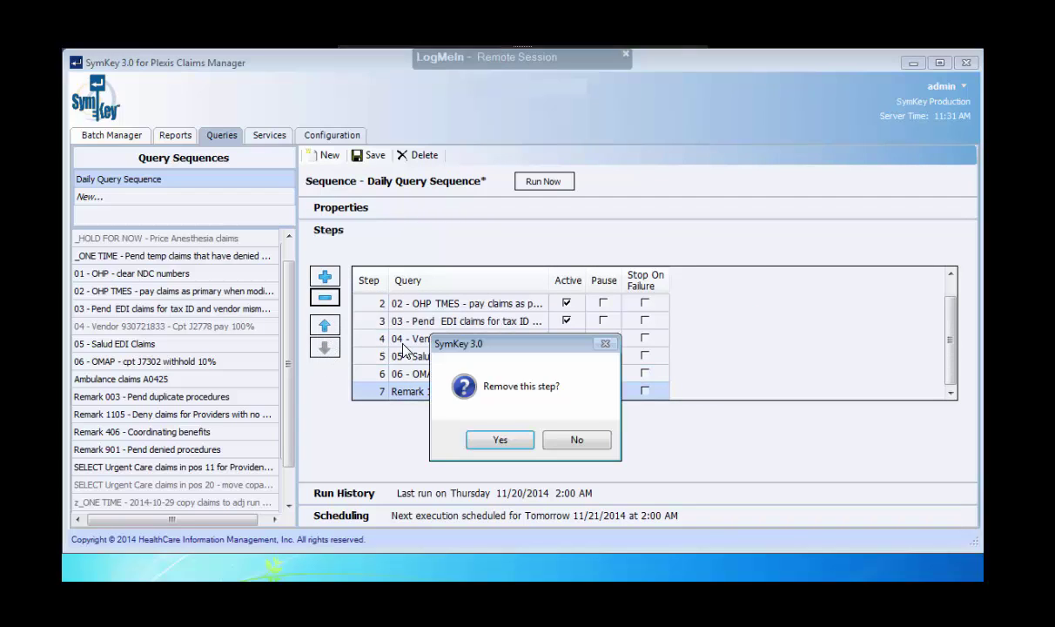
{"action": "left_click", "coordinate": [501, 440]}
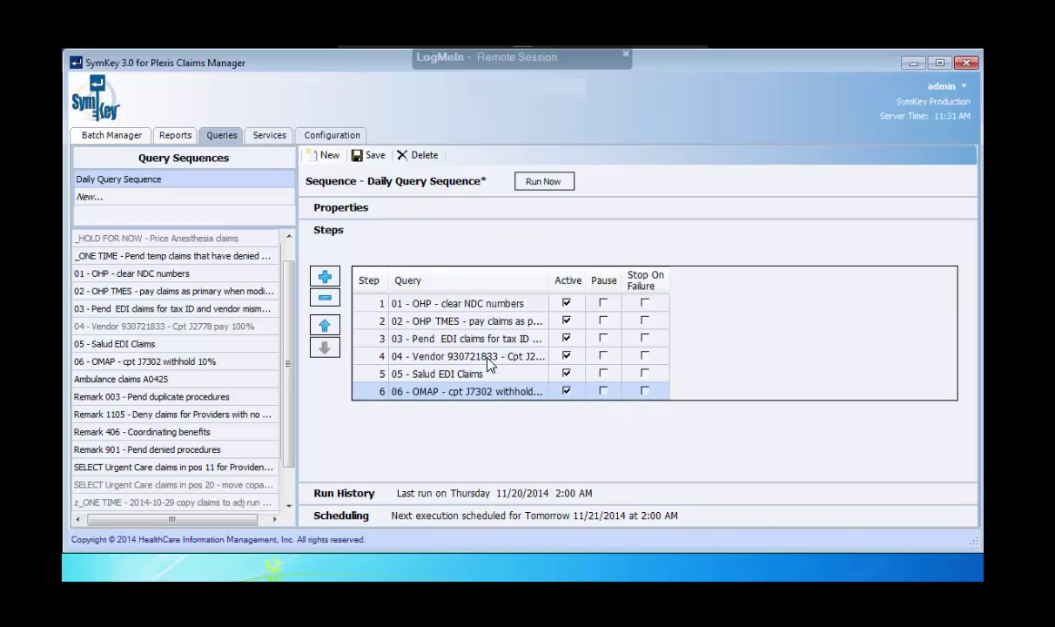
{"action": "left_click", "coordinate": [361, 160]}
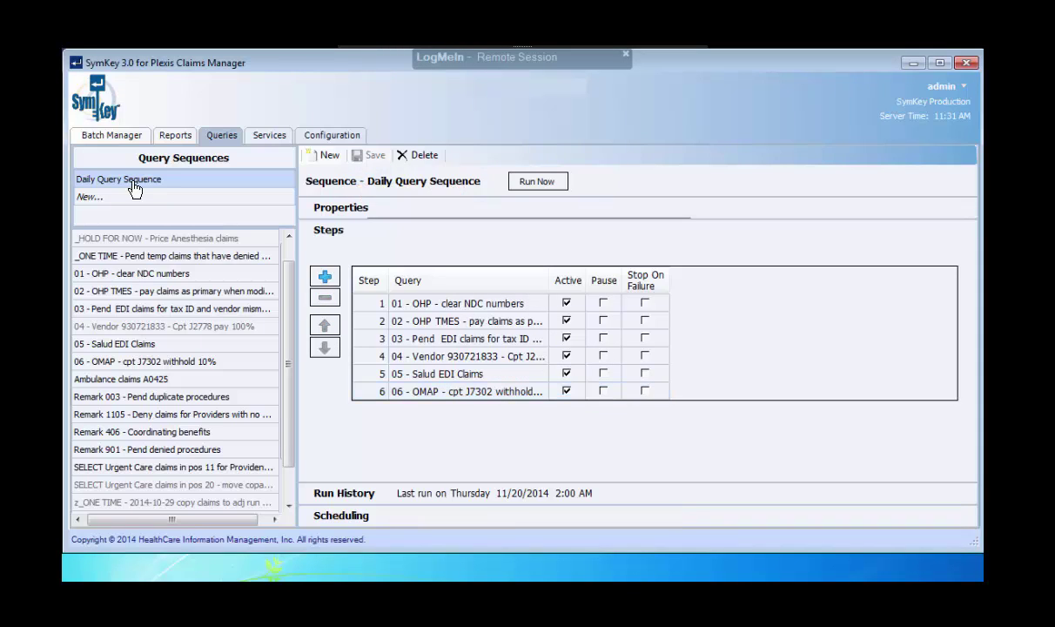
Step: Examine the Daily Query Sequence's schedule details without changing them, and return to its list of steps
{"action": "left_click", "coordinate": [362, 516]}
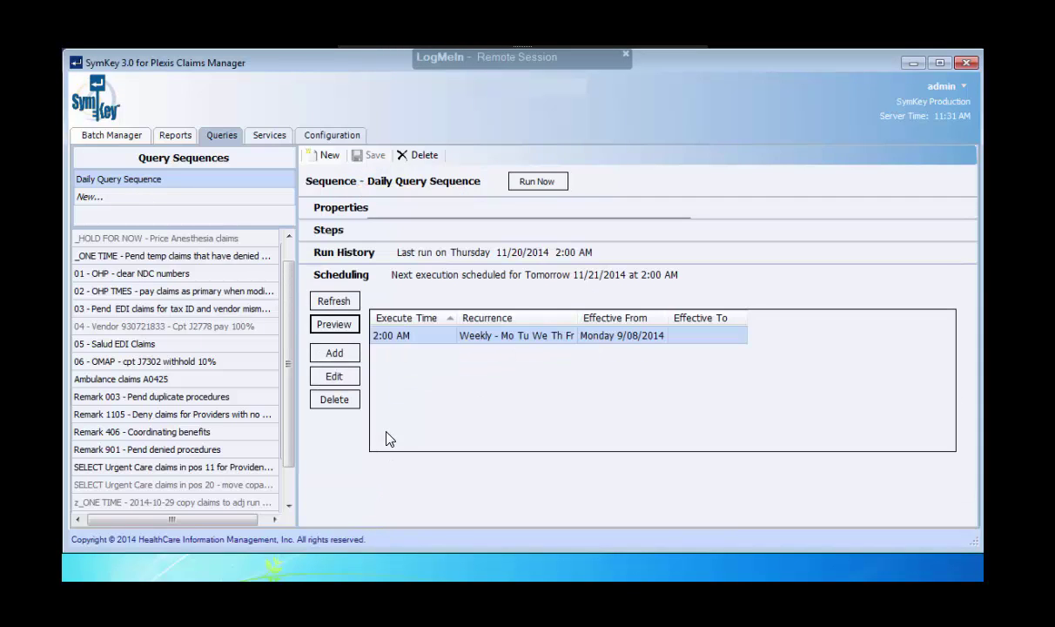
{"action": "left_click", "coordinate": [341, 377]}
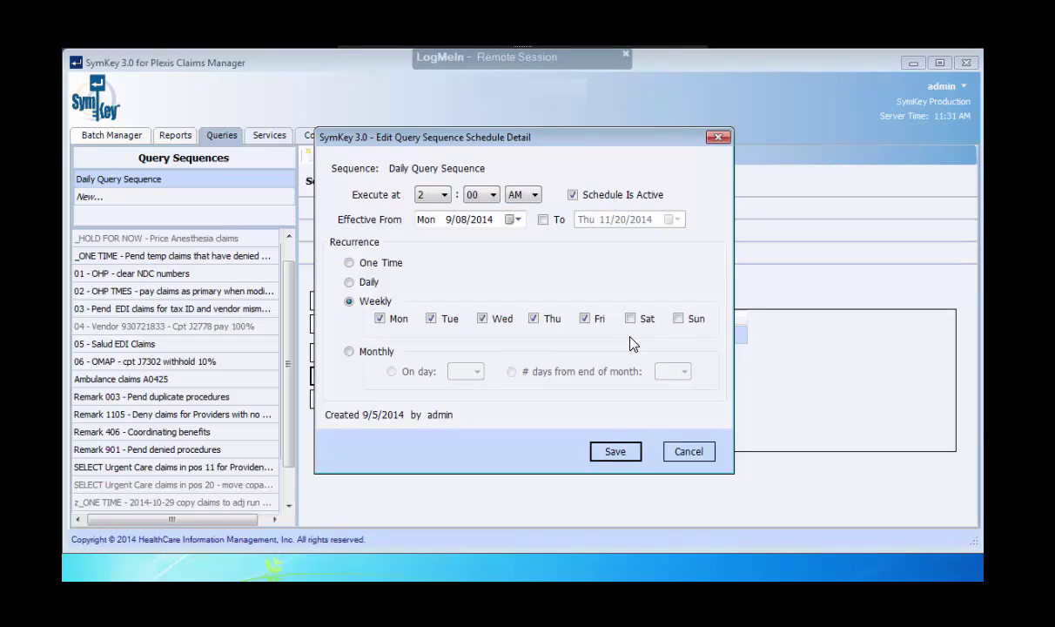
{"action": "left_click", "coordinate": [696, 451]}
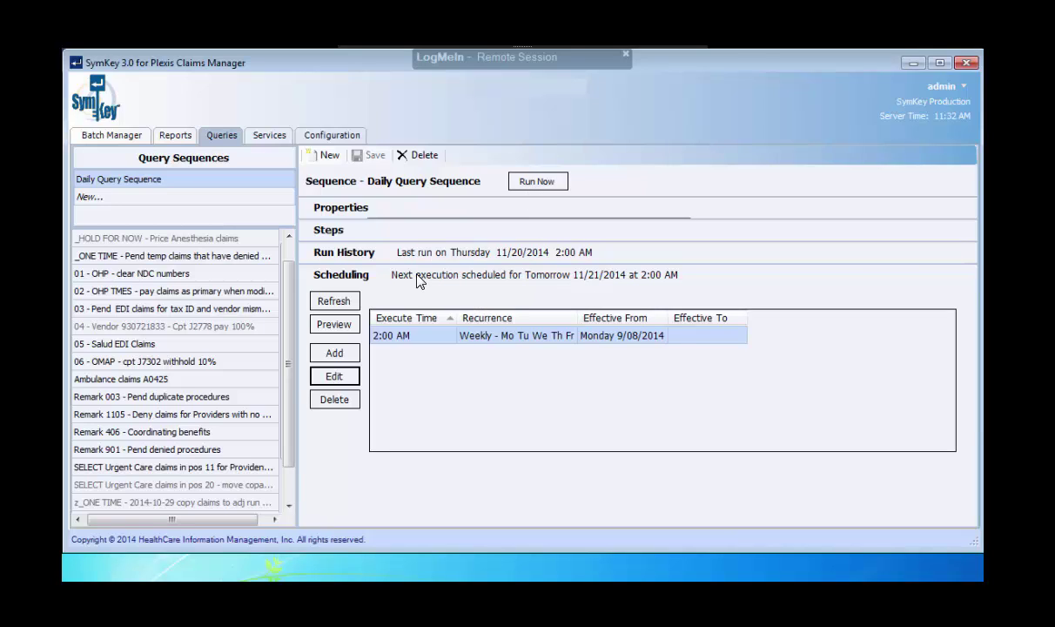
{"action": "left_click", "coordinate": [329, 229]}
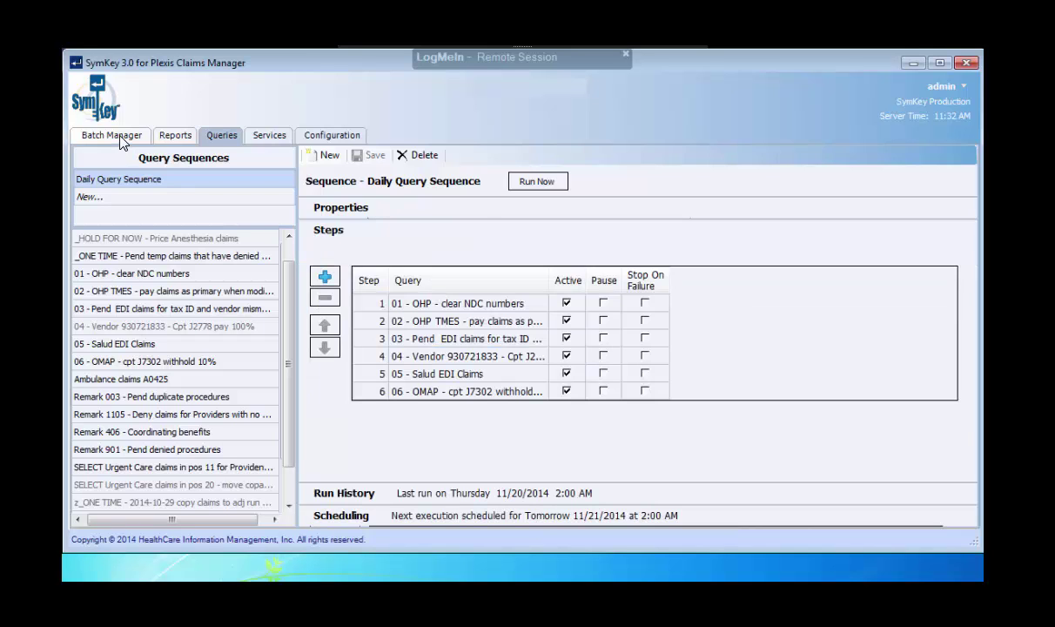
Step: Open the Batch Manager to view the queued batches
{"action": "left_click", "coordinate": [113, 137]}
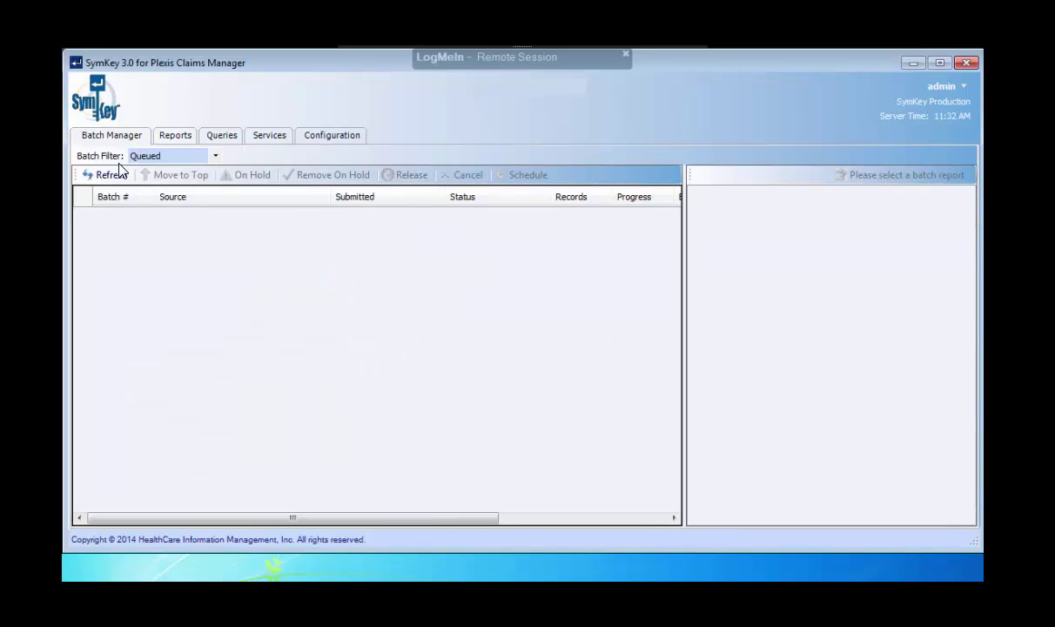